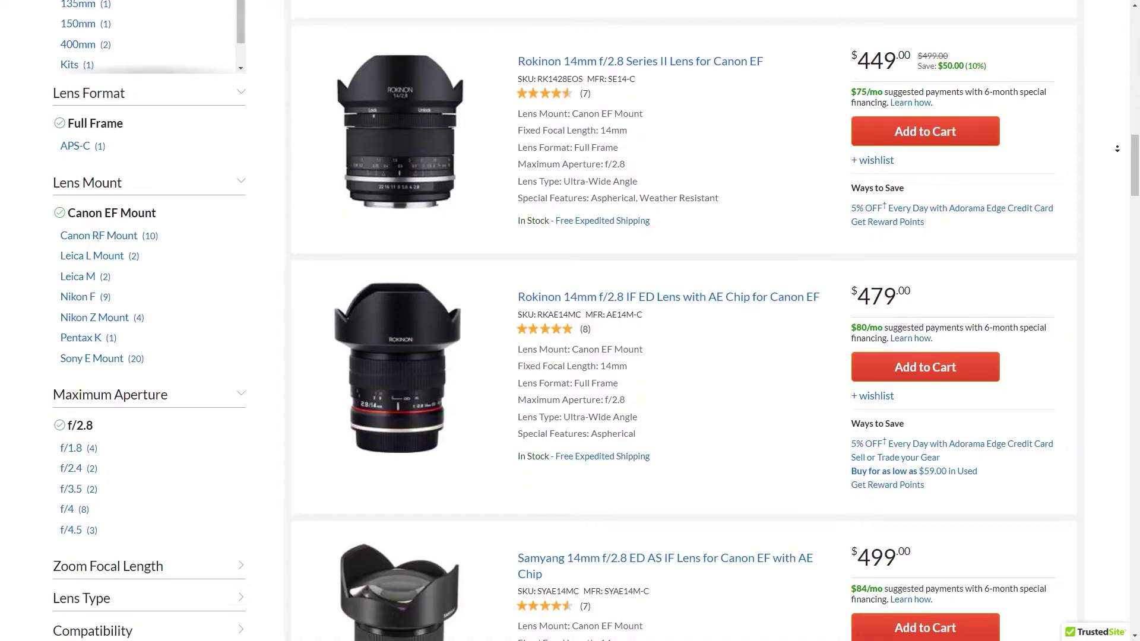
Scroll the Canon EF f/2.8 wide-angle lens results down past the Rokinon and Samyang 14mm listings
scroll(1117, 153, "down", 5)
scroll(1117, 153, "down", 7)
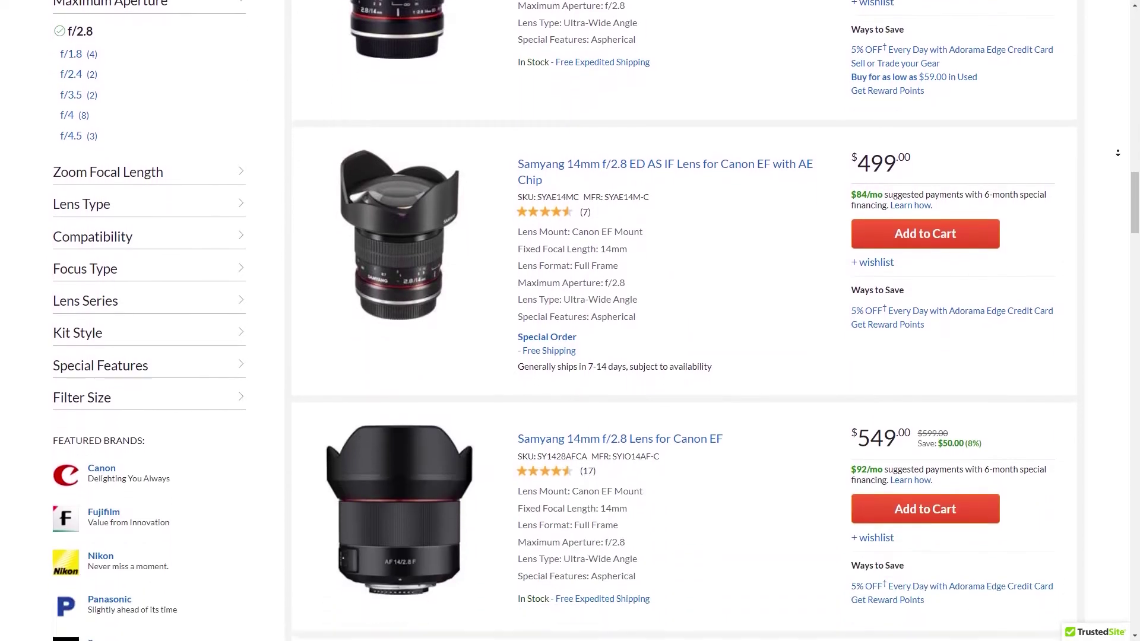
scroll(1117, 153, "down", 4)
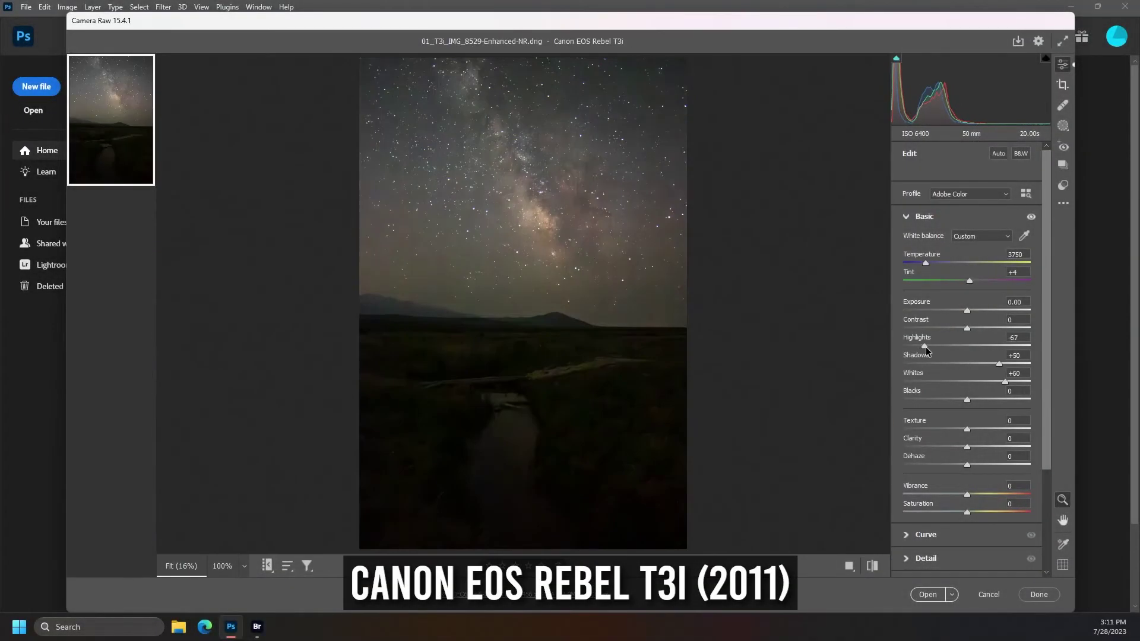
Add a Sky mask, then a radial gradient mask feathered to 80 with the overlay hidden
left_click(1062, 125)
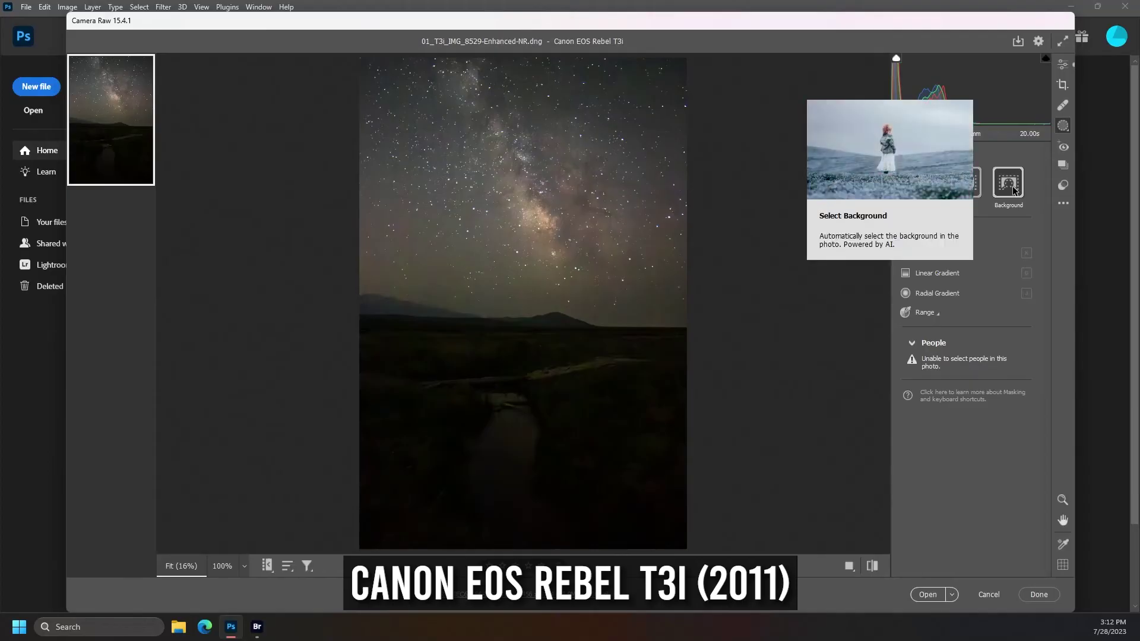
left_click(964, 183)
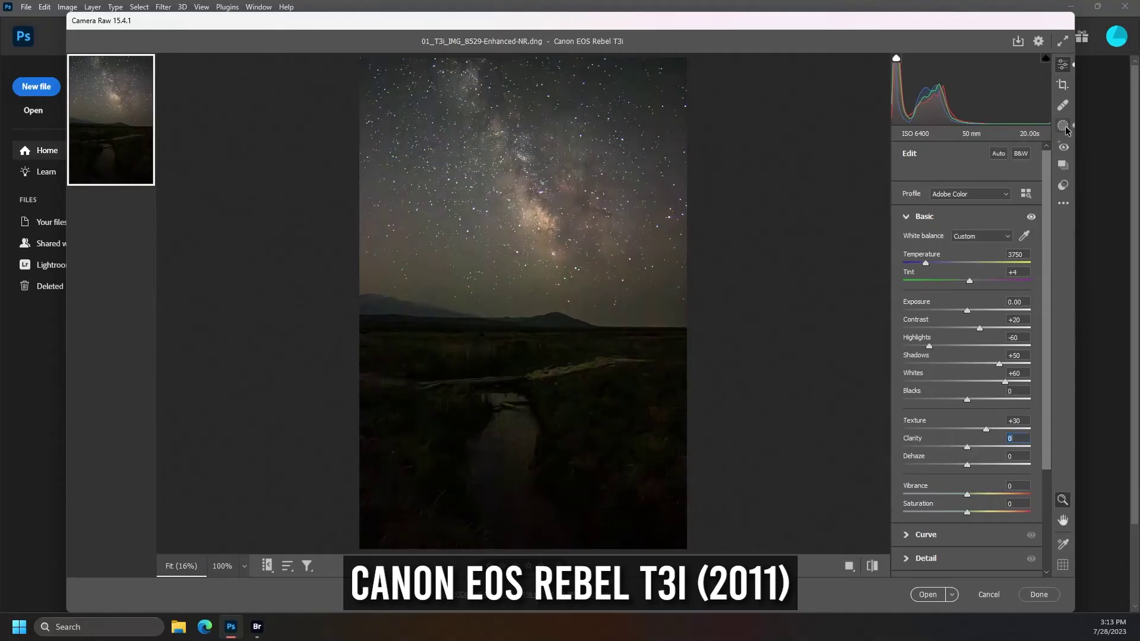
left_click(1063, 126)
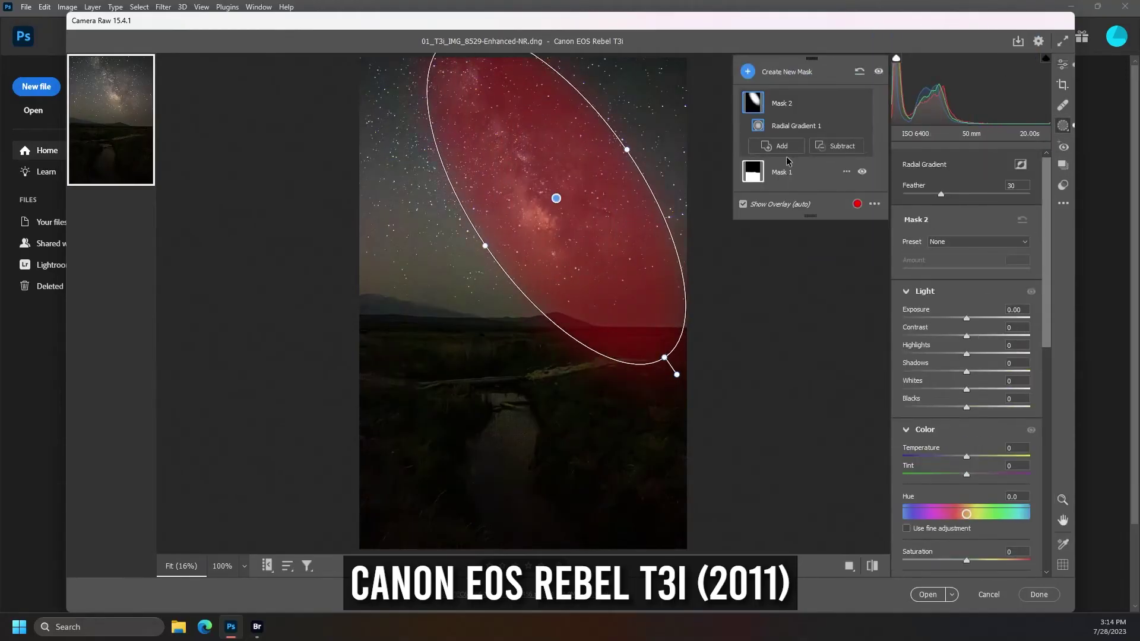
left_click_drag(940, 194, 1004, 194)
left_click(743, 203)
Give the gradient contrast +20, whites +10, clarity +15, dehaze +10, shaped along the Milky Way
left_click_drag(967, 336, 978, 336)
left_click_drag(966, 389, 973, 390)
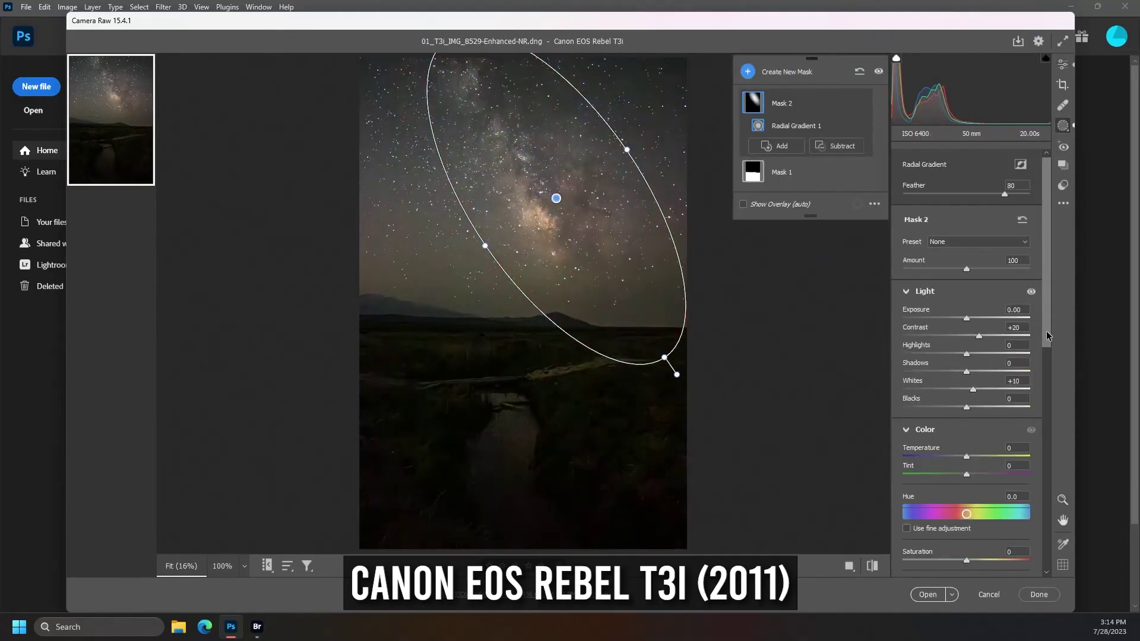
left_click_drag(1047, 336, 1048, 558)
left_click_drag(967, 402, 973, 419)
left_click_drag(675, 380, 653, 349)
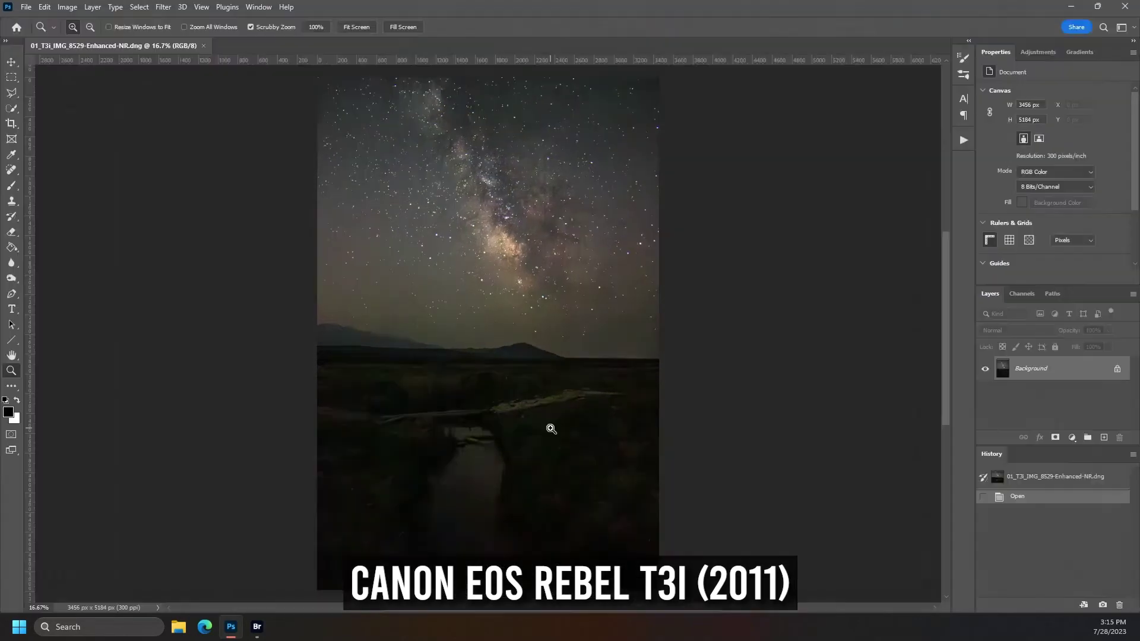
mouse_move(553, 430)
left_mouse_down()
mouse_move(382, 387)
mouse_move(648, 450)
left_mouse_up()
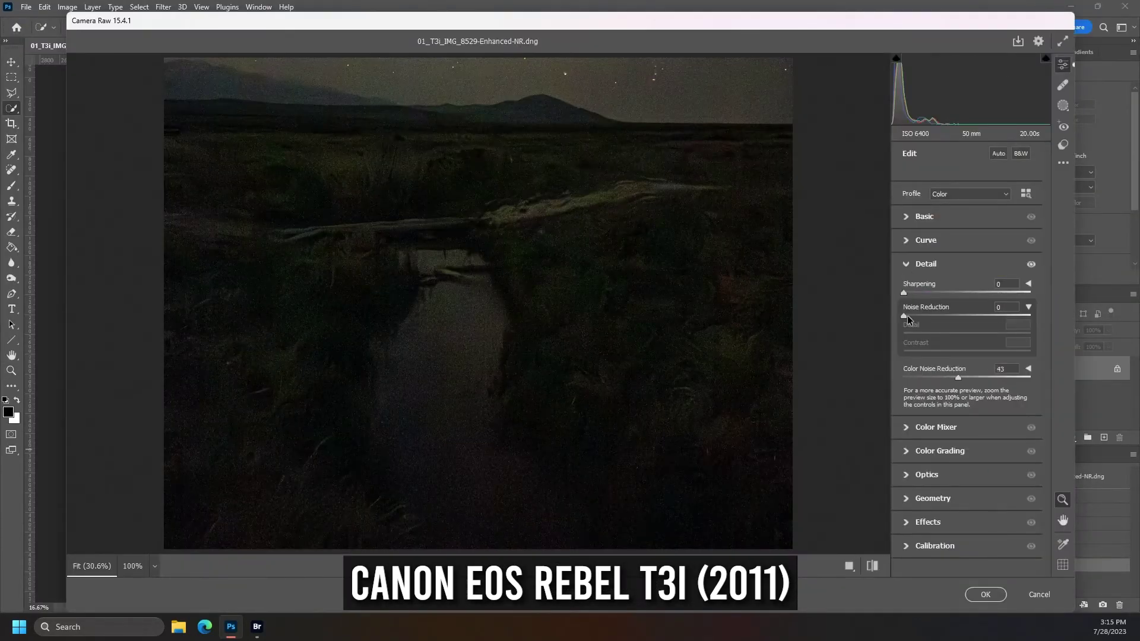
Noise-reduce the ground, invert to the sky with noise reduction 10, deselect, then enlarge the History Brush
left_click_drag(950, 333, 985, 334)
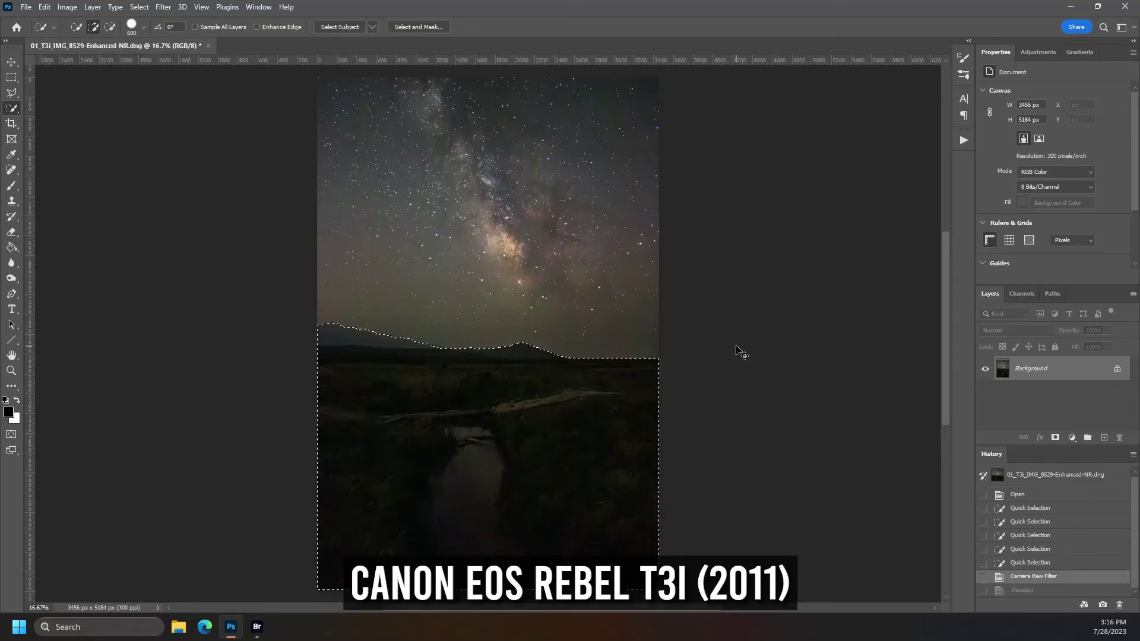
key("ctrl+l")
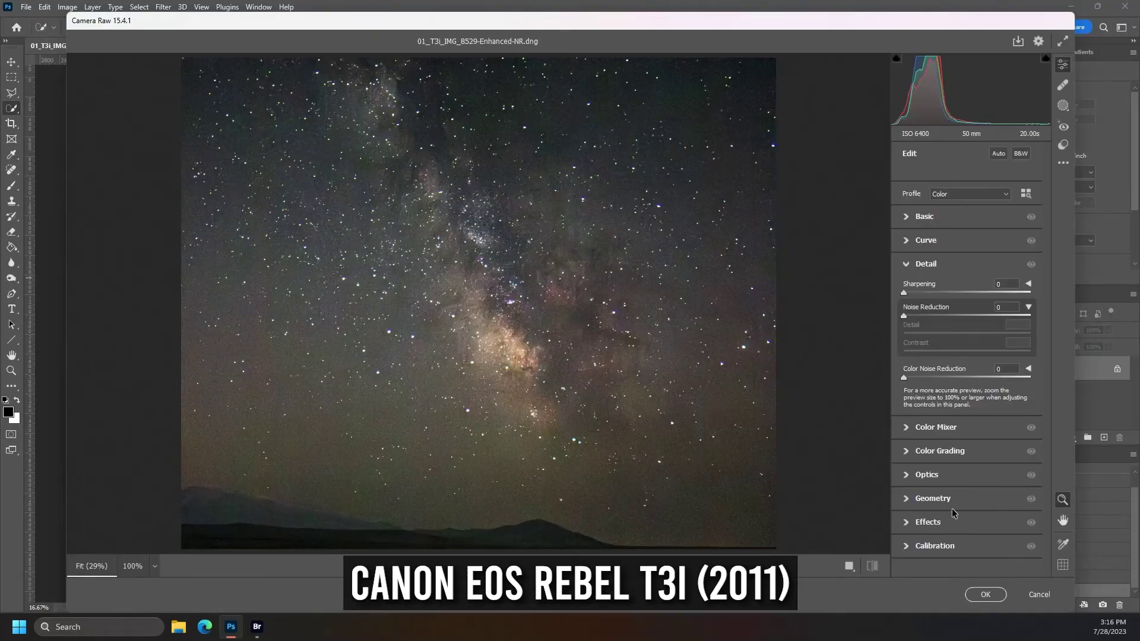
left_click_drag(903, 316, 918, 319)
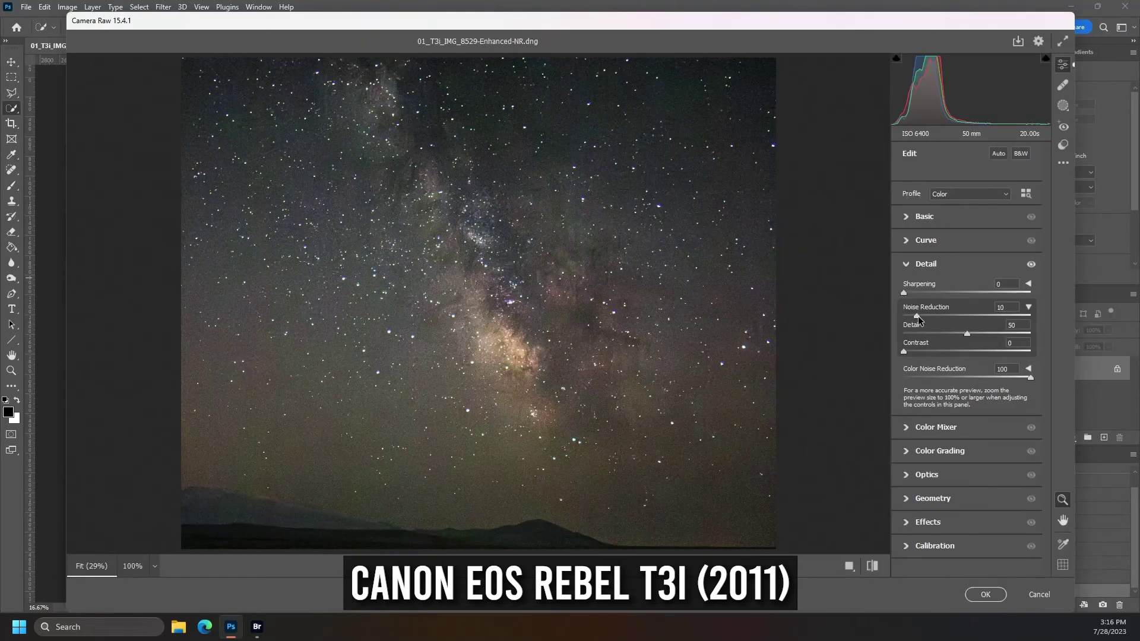
left_click(985, 594)
key("ctrl+d")
key("y")
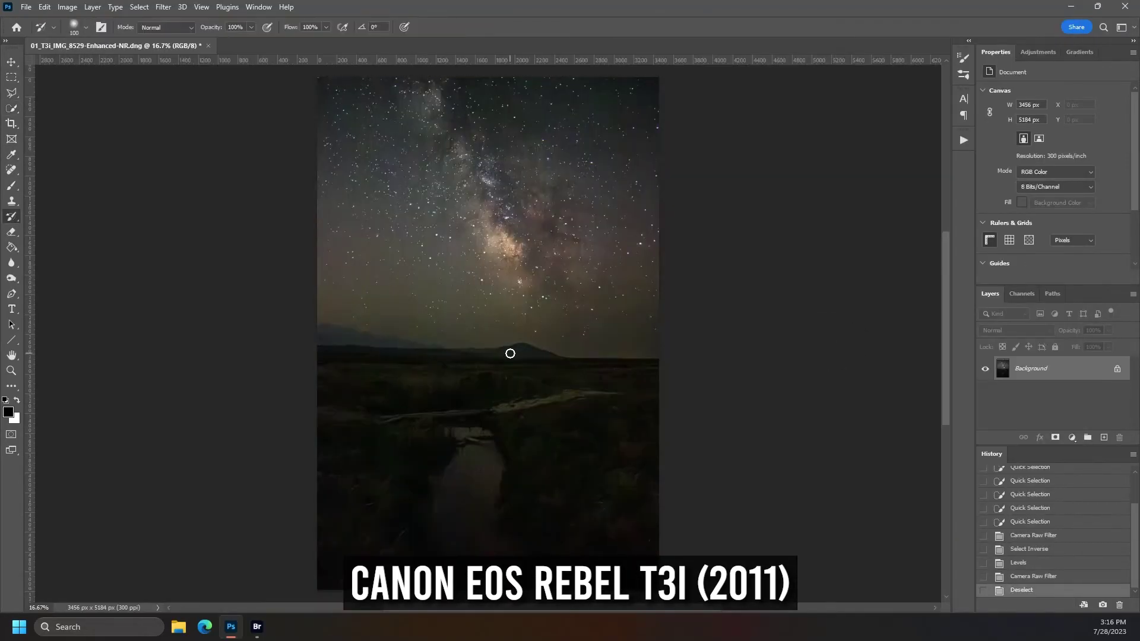
key("bracketright")
key("bracketright")
key("bracketright")
key("bracketright")
key("bracketright")
key("bracketright")
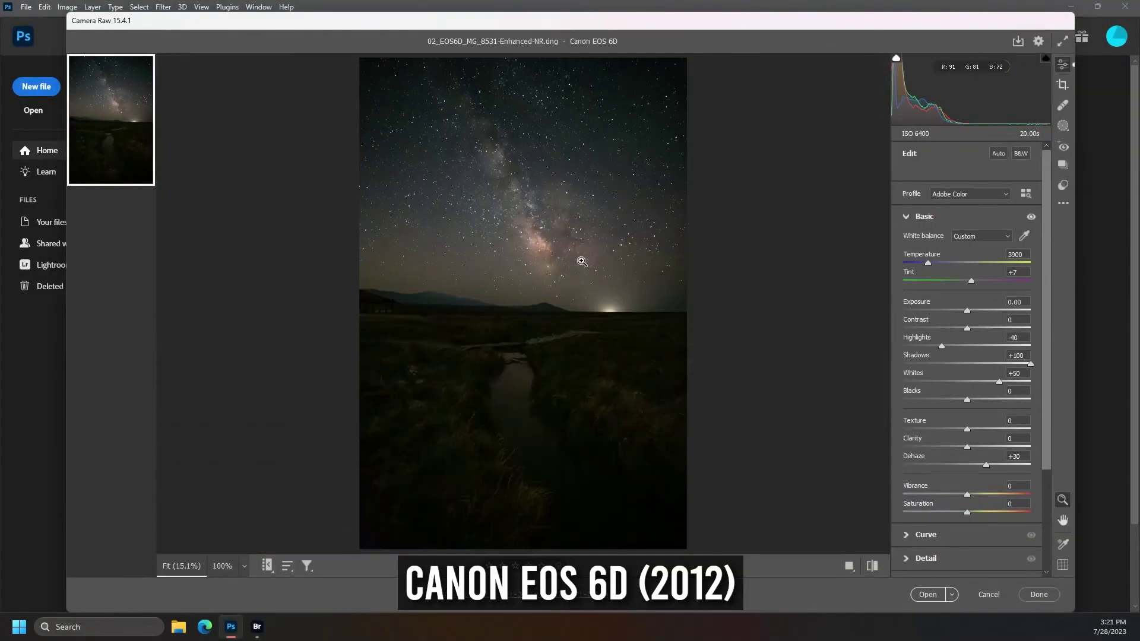
After checking the stars at 100%, enable the Rokinon lens profile with distortion correction lowered to 50
left_click(445, 277)
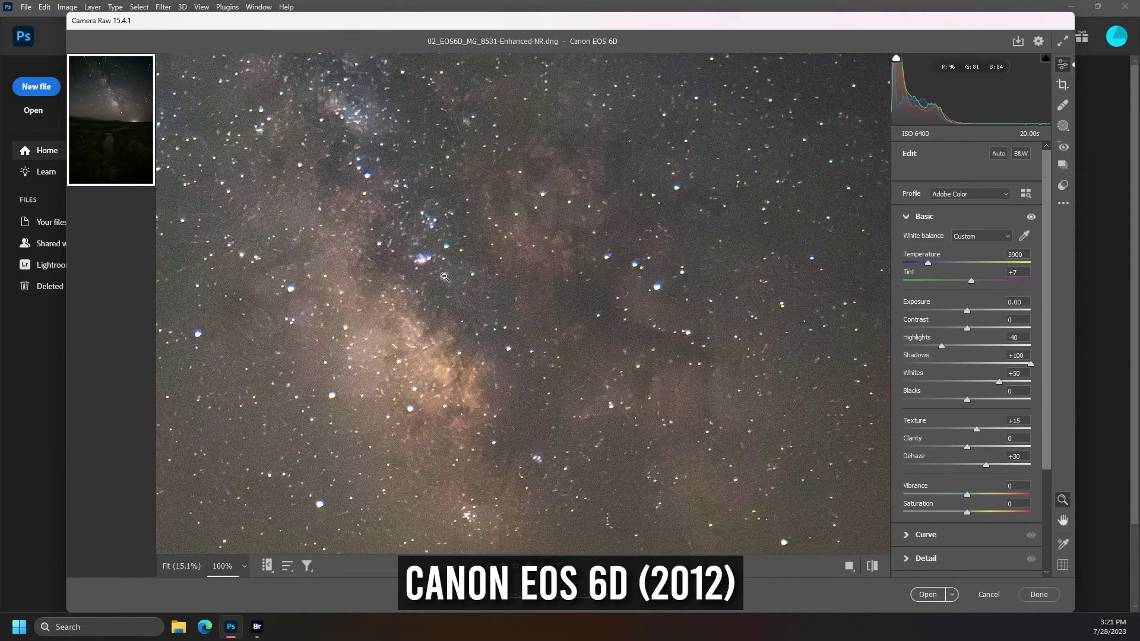
left_click(444, 276)
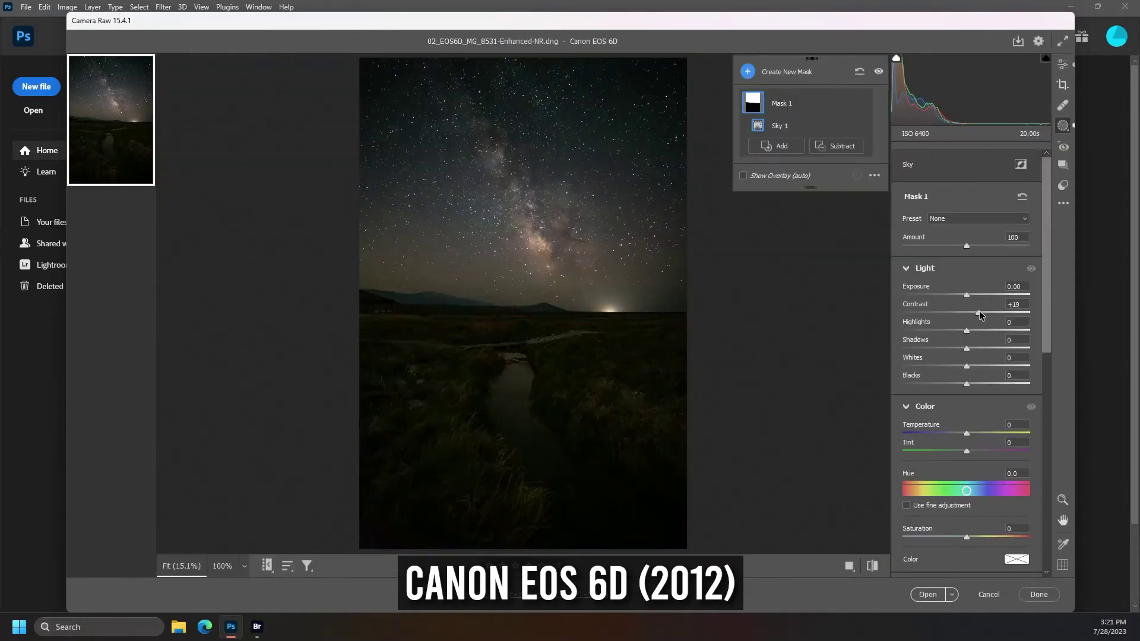
scroll(978, 311, "down", 5)
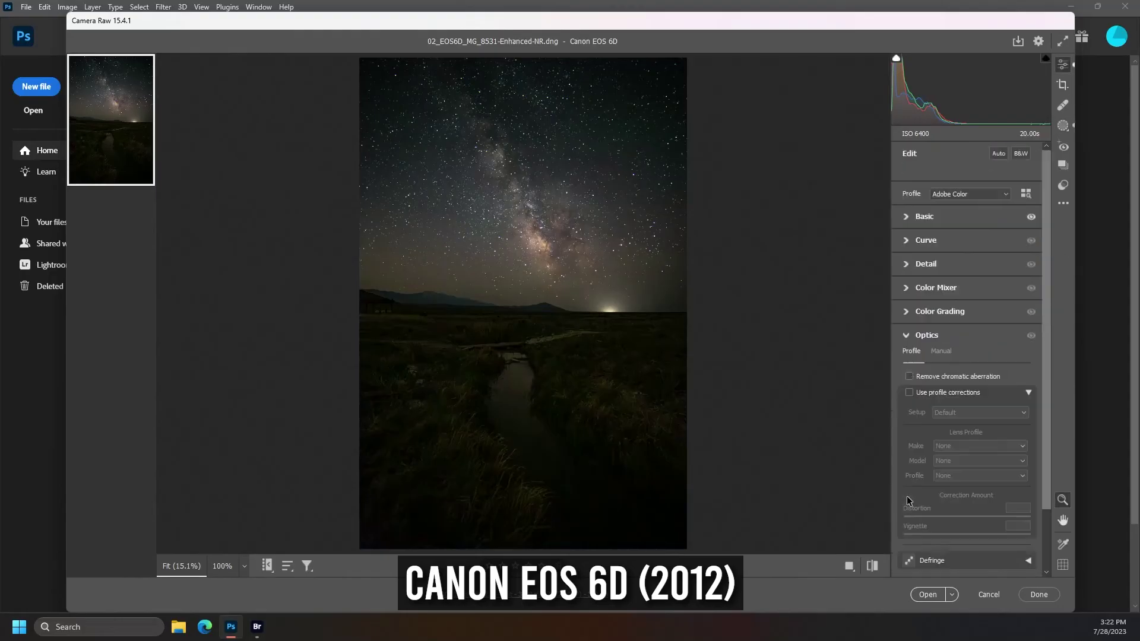
left_click(926, 323)
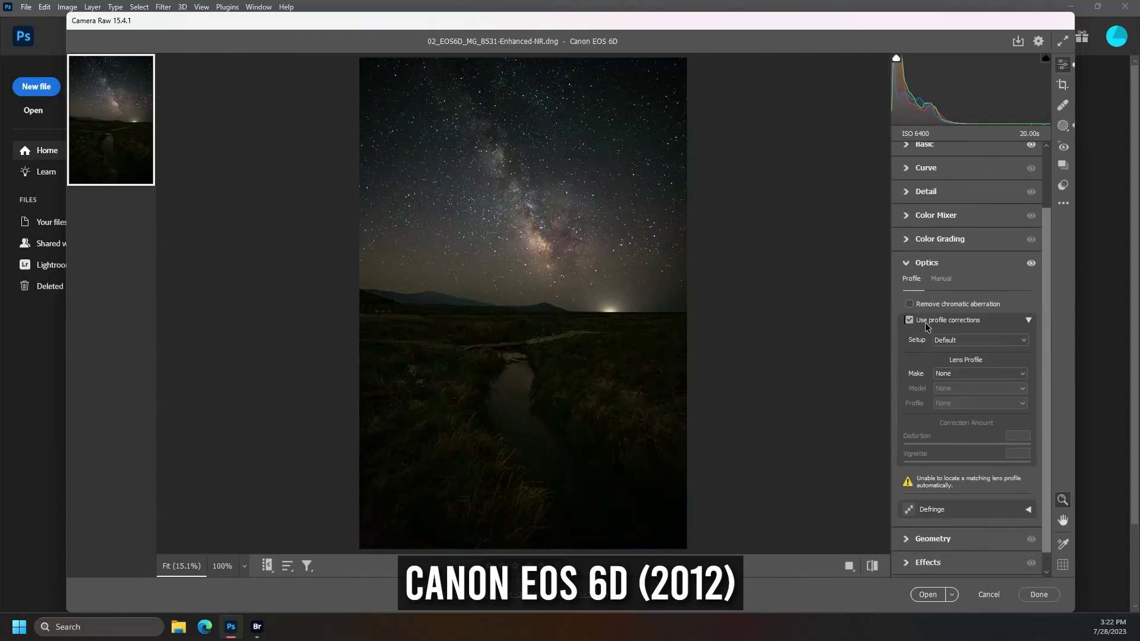
left_click(980, 373)
left_click_drag(1021, 243, 1020, 309)
left_click(1003, 350)
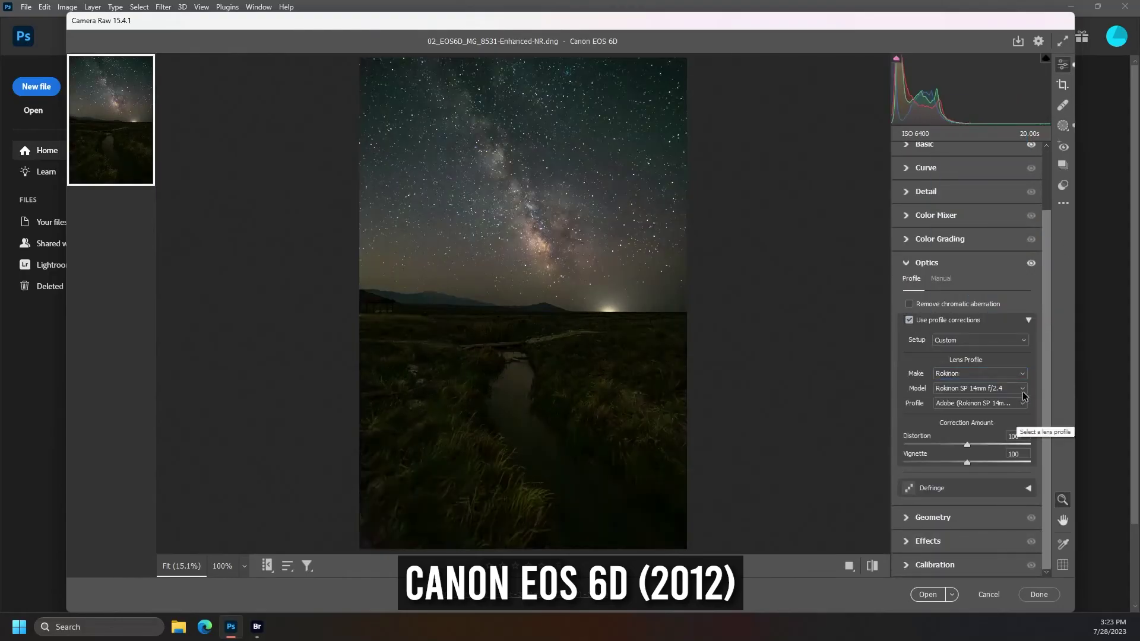
left_click_drag(967, 445, 951, 462)
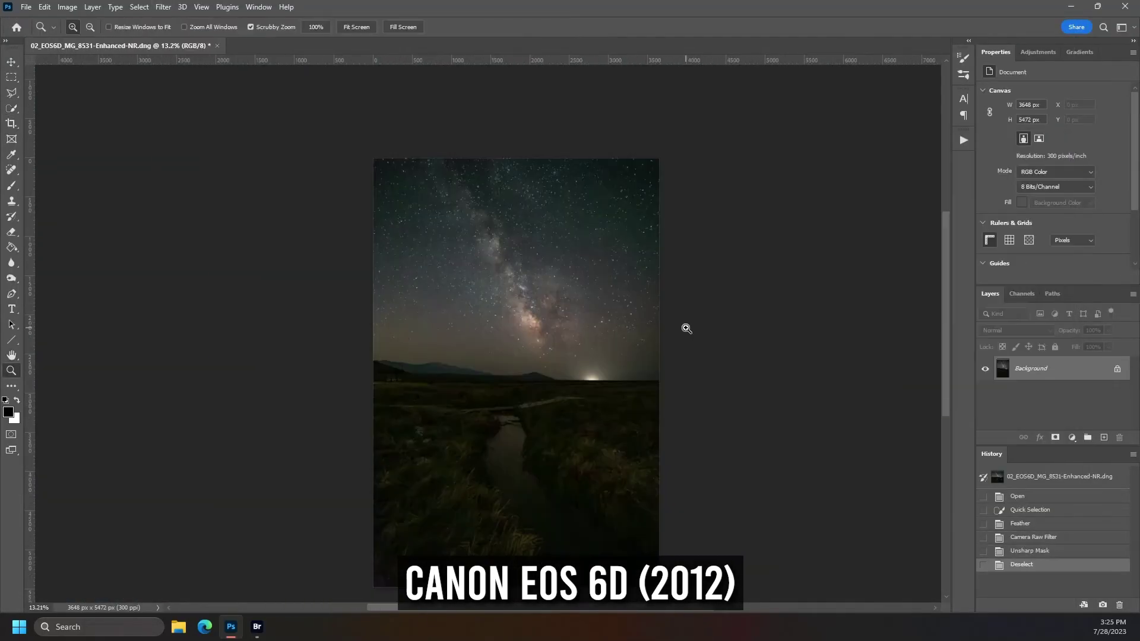
left_click(687, 330)
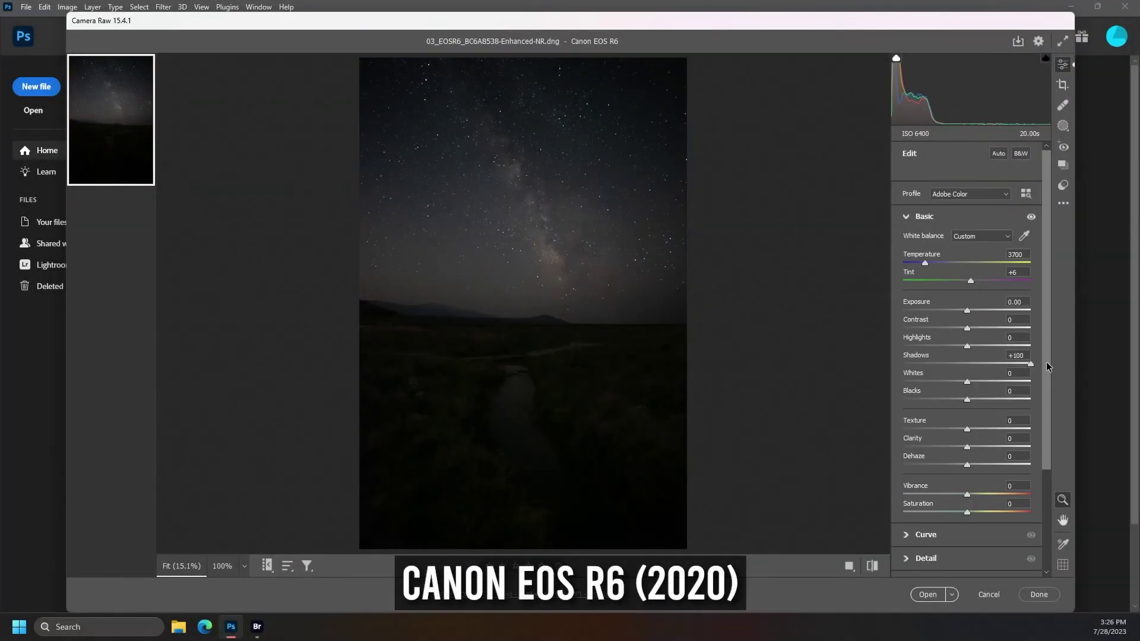
Set exposure +0.75, highlights -60, shadows +70 and whites +40 on the Canon R6 photo
left_click_drag(967, 310, 974, 310)
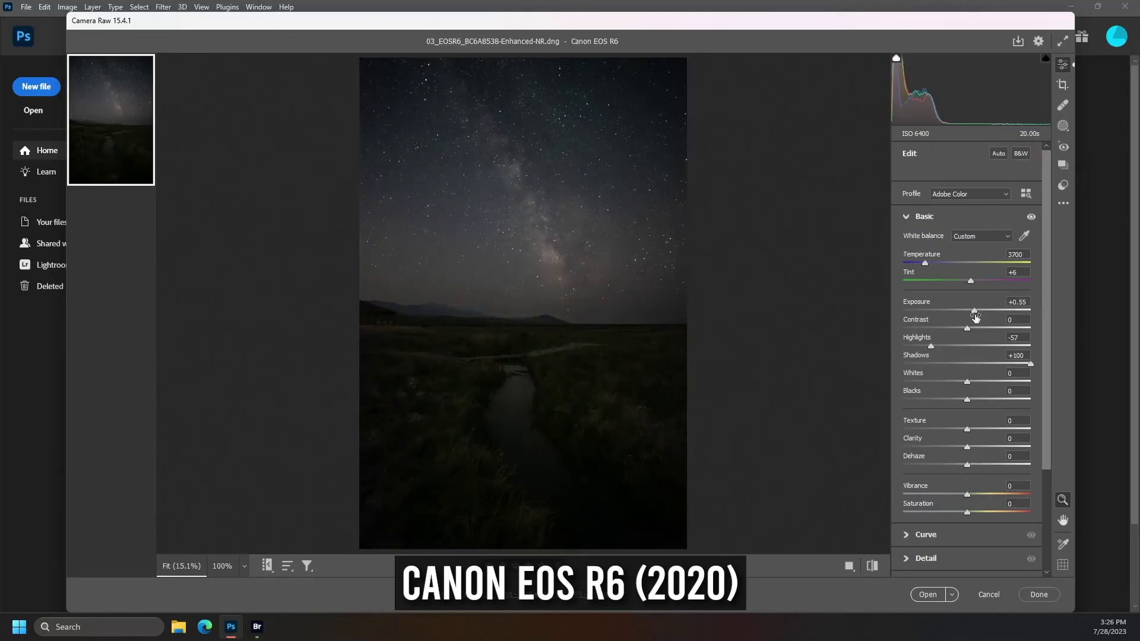
left_click_drag(1030, 364, 1011, 364)
left_click_drag(974, 310, 976, 309)
left_click_drag(967, 382, 993, 381)
left_click_drag(930, 346, 929, 346)
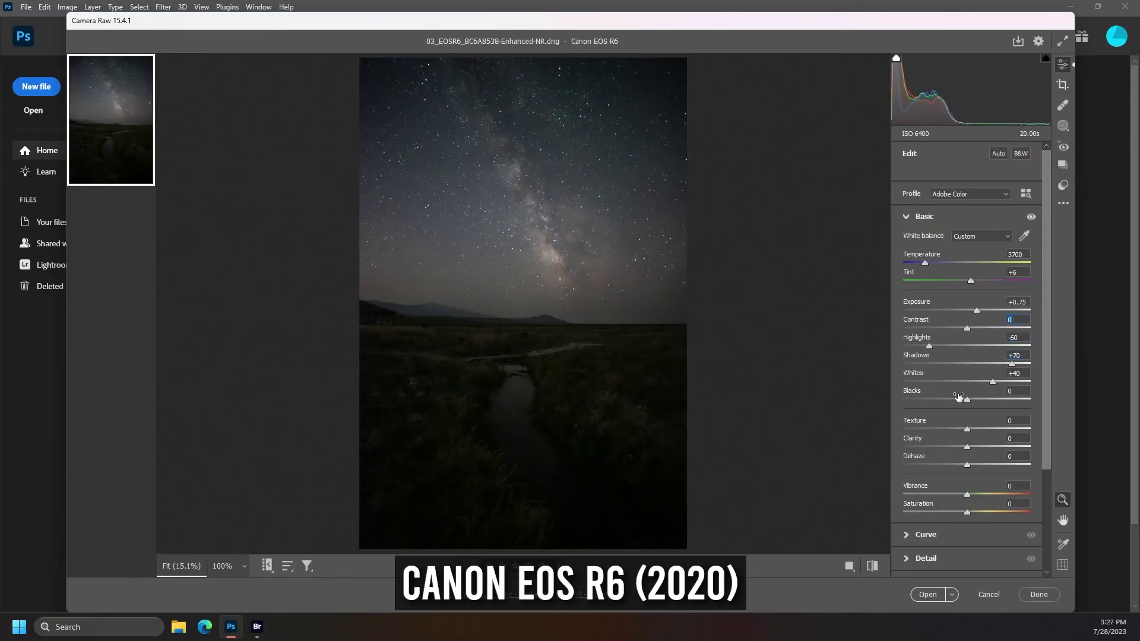
Add a Sky mask and apply the Rokinon lens profile with distortion correction at 50
left_click(1063, 125)
left_click(961, 184)
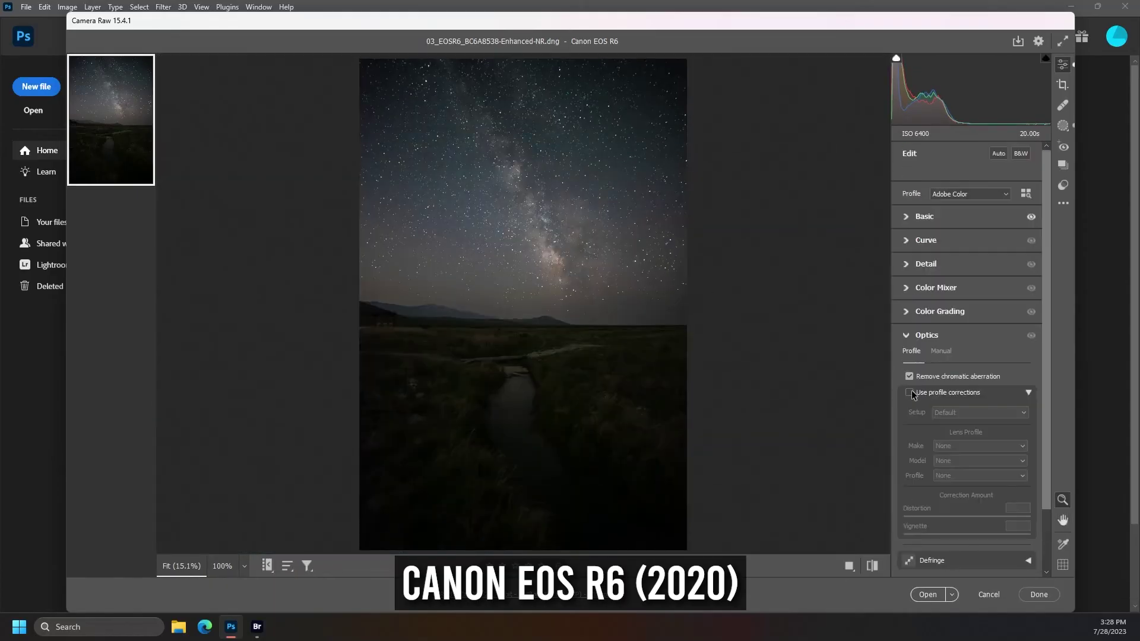
left_click(909, 392)
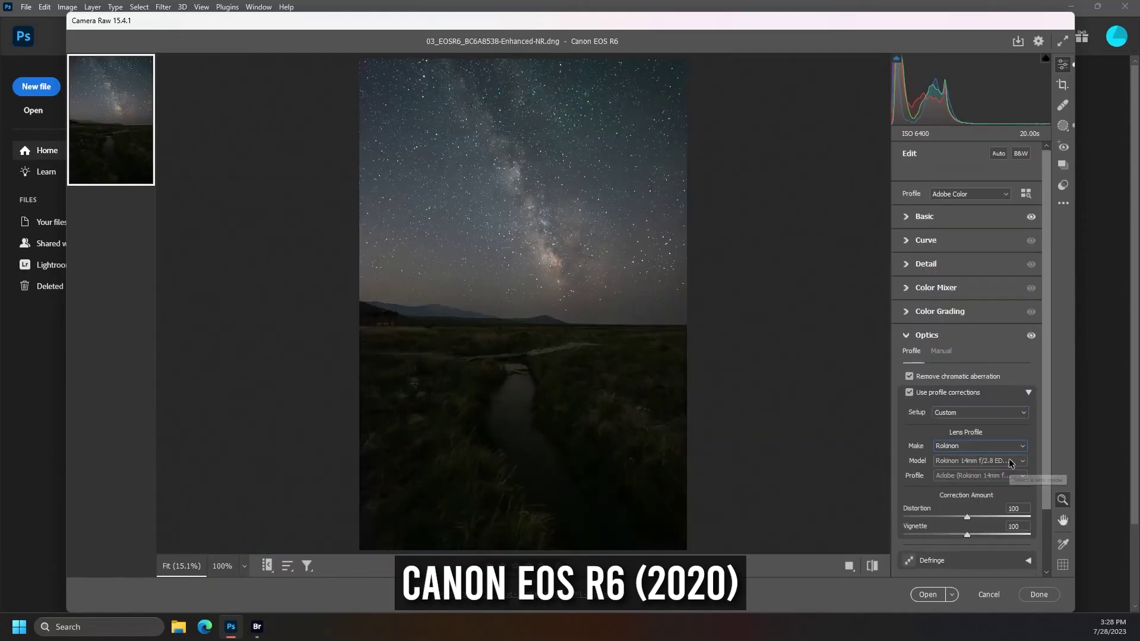
left_click(1011, 462)
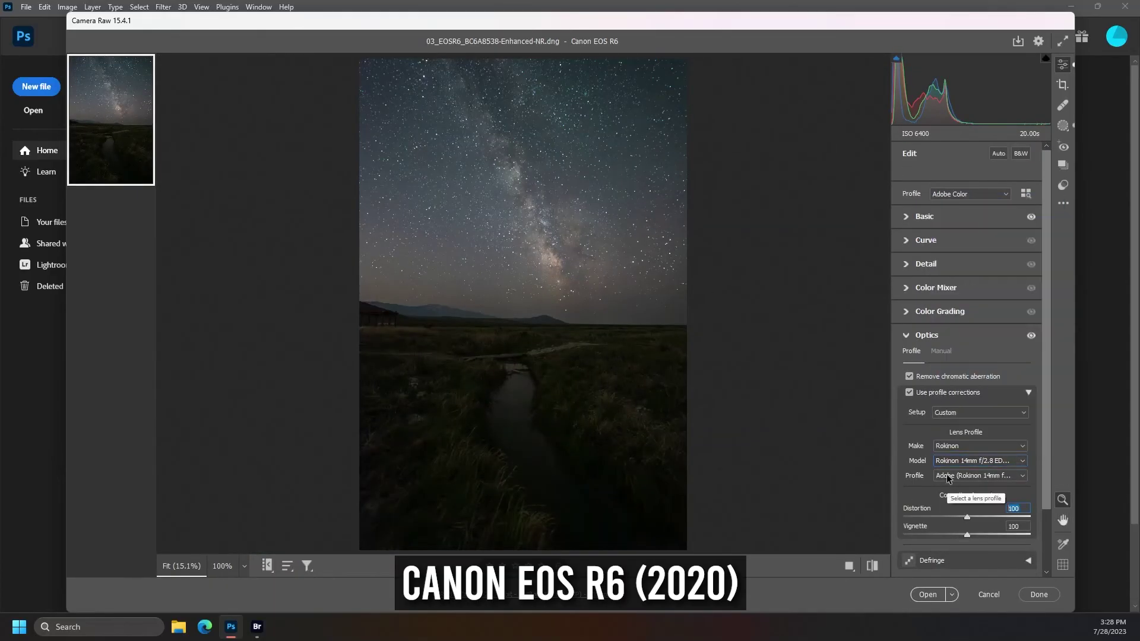
left_click_drag(967, 535, 942, 535)
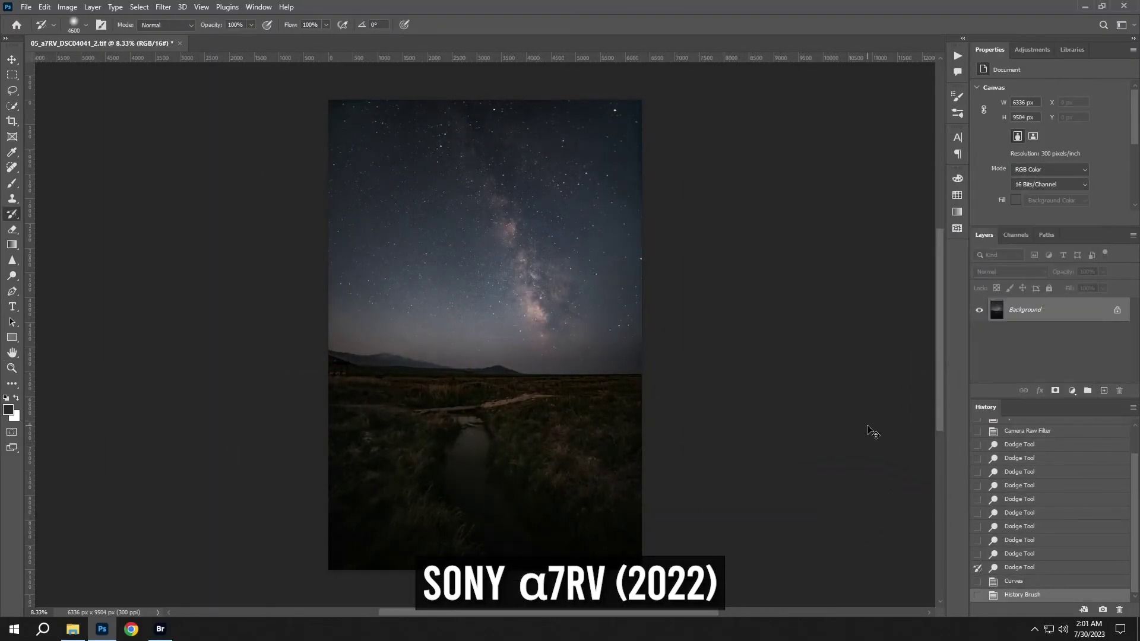
Scroll up over the dodged Sony a7RV Milky Way image
scroll(789, 329, "up", 1)
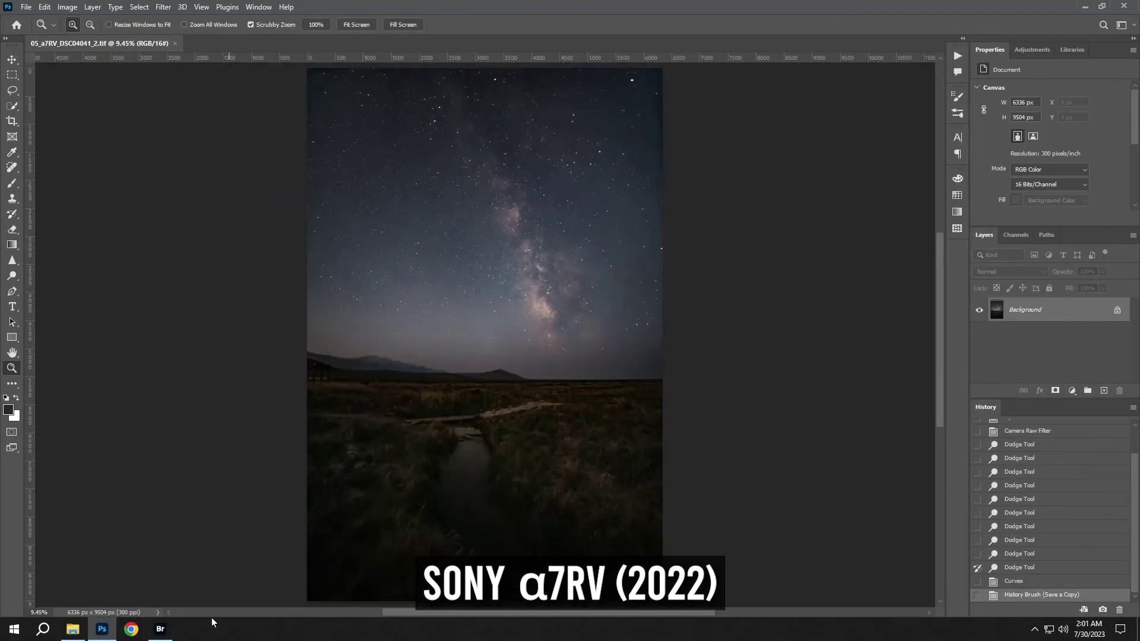